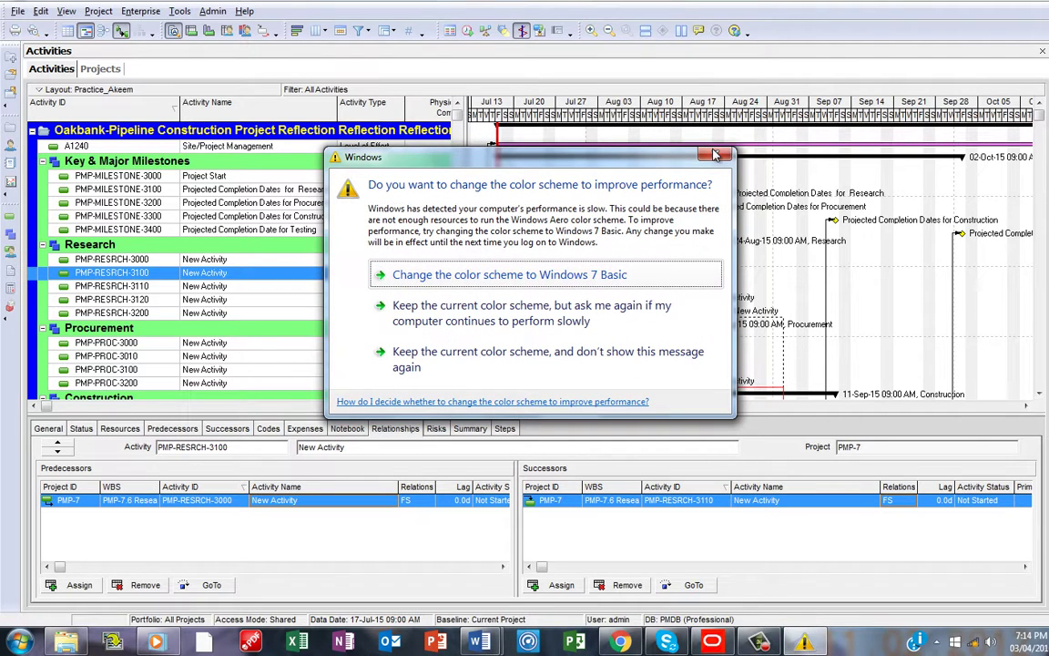
Step: Check the predecessor and successor links of Research activities PMP-RESRCH-3000 through 3120
click(716, 157)
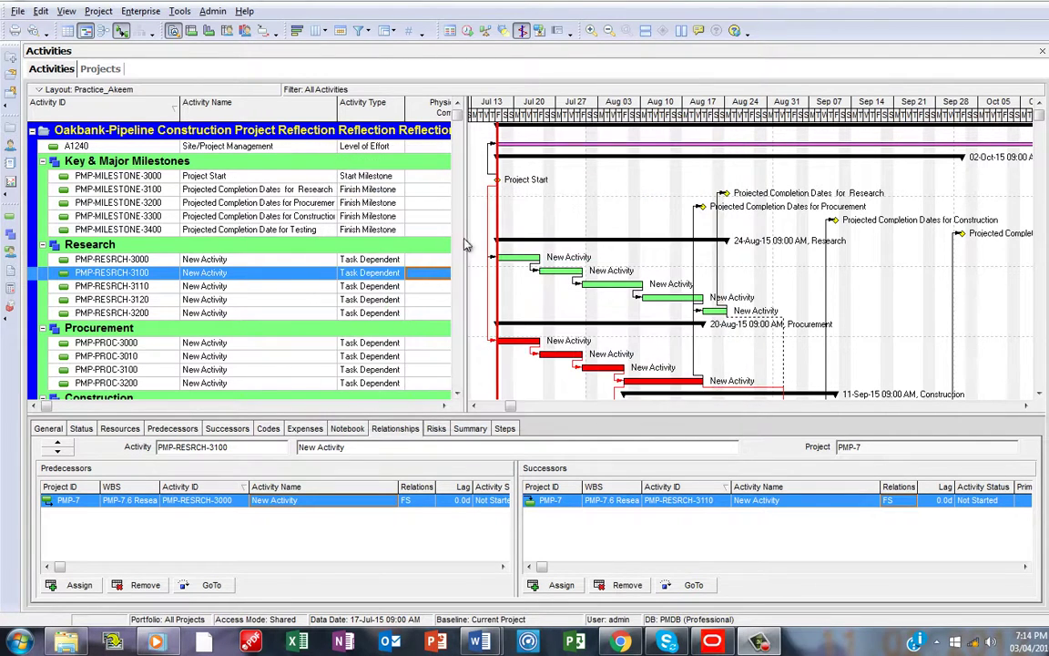
click(366, 260)
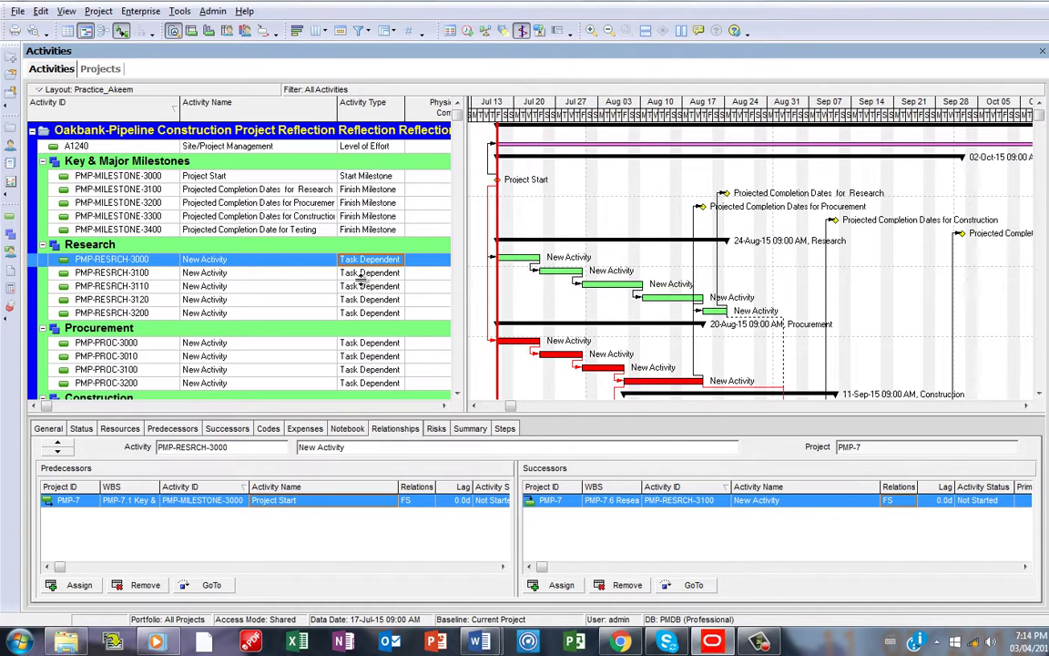
click(366, 277)
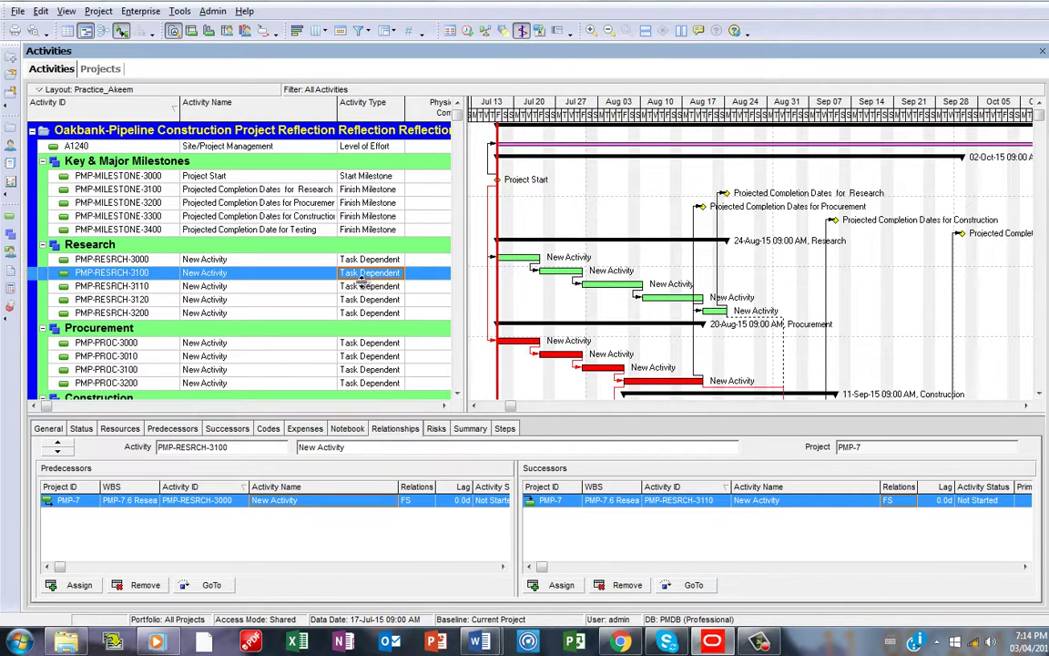
click(364, 288)
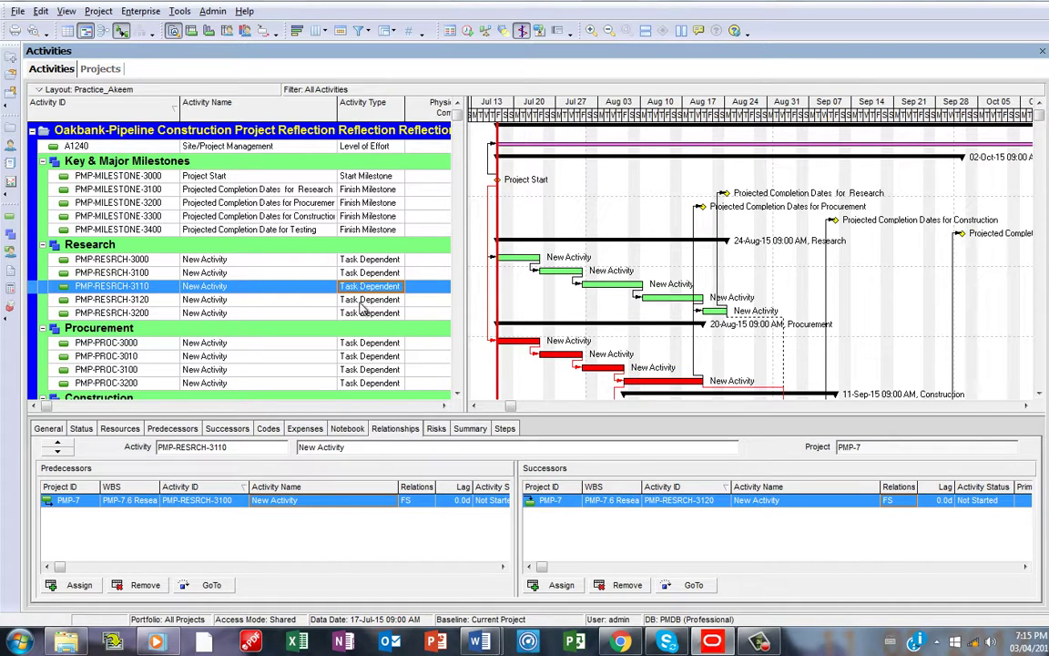
key(Down)
key(Up)
Step: Recheck PMP-RESRCH-3100 to 3120 links, then confirm PMP-MILESTONE-3400 has no successors
click(387, 277)
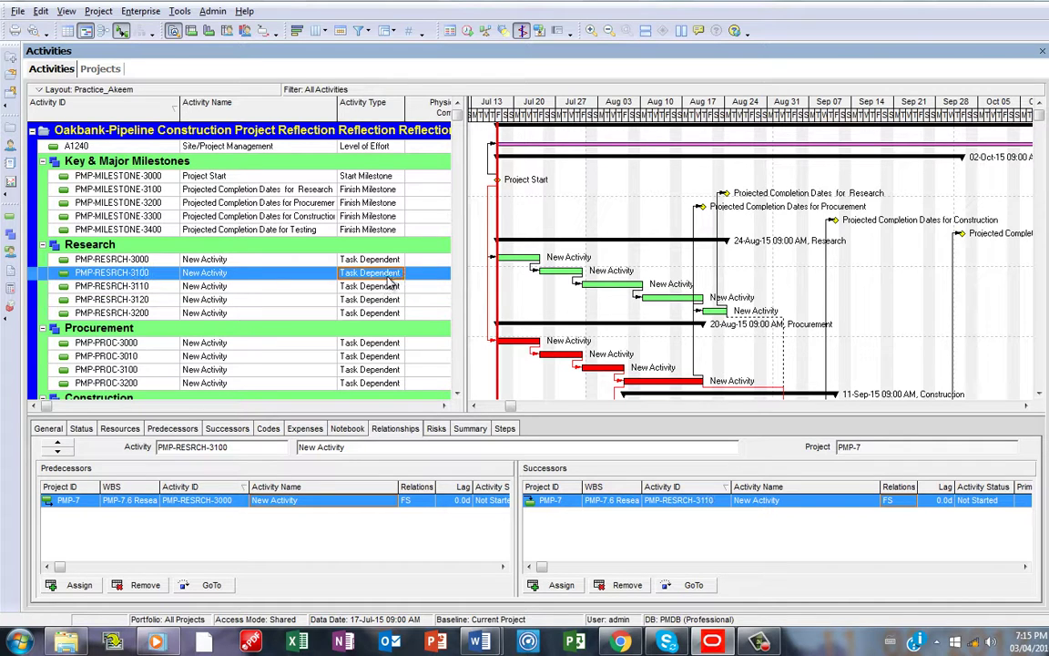
click(386, 286)
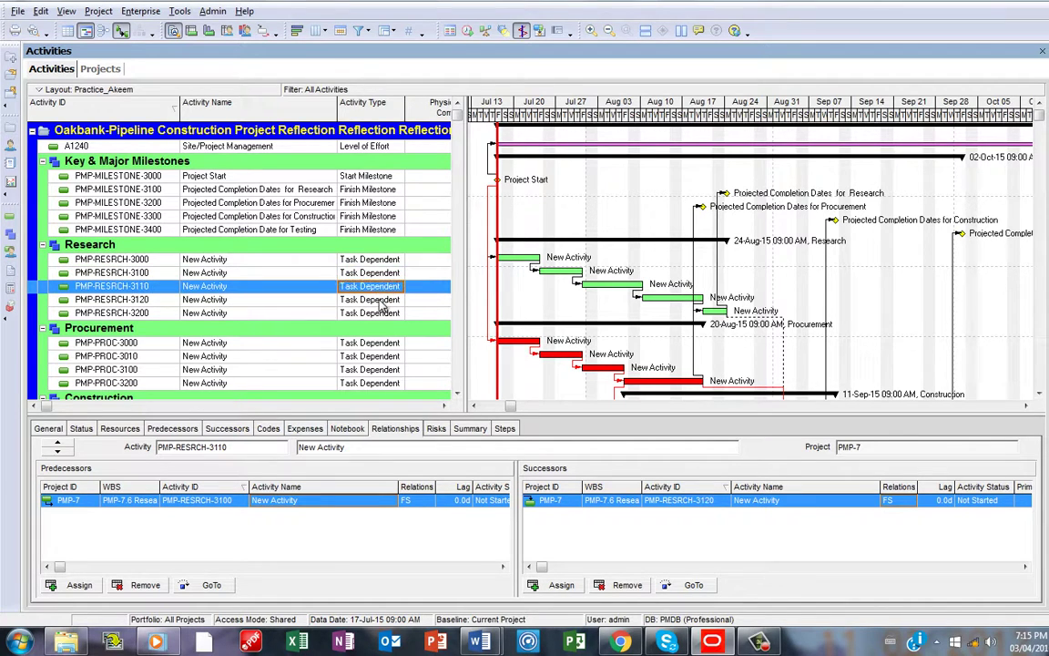
click(379, 300)
click(382, 286)
click(387, 275)
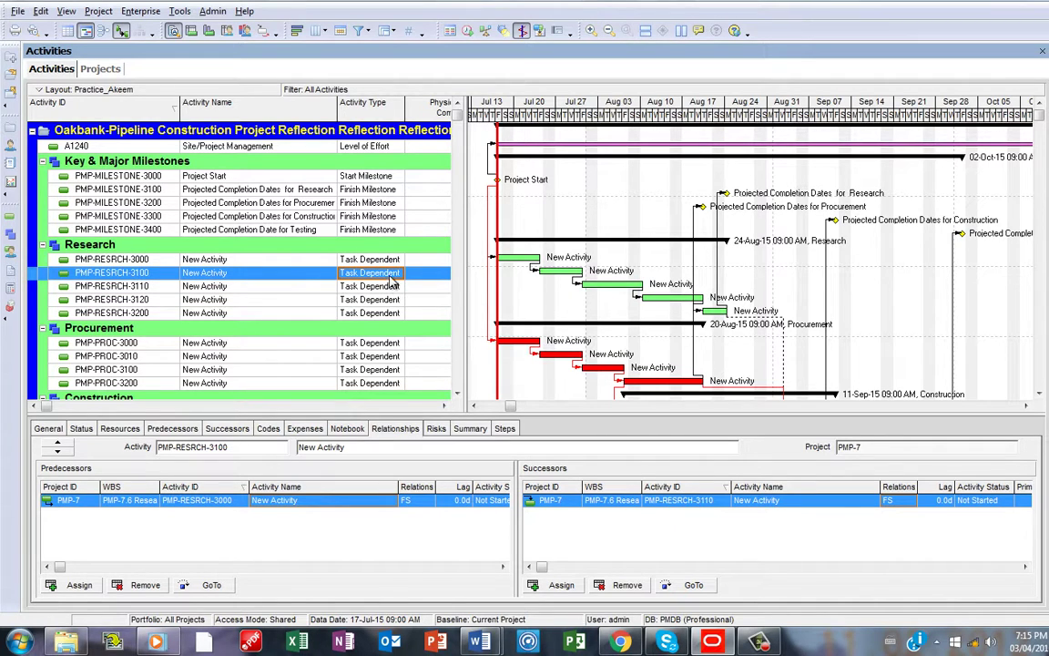
click(378, 230)
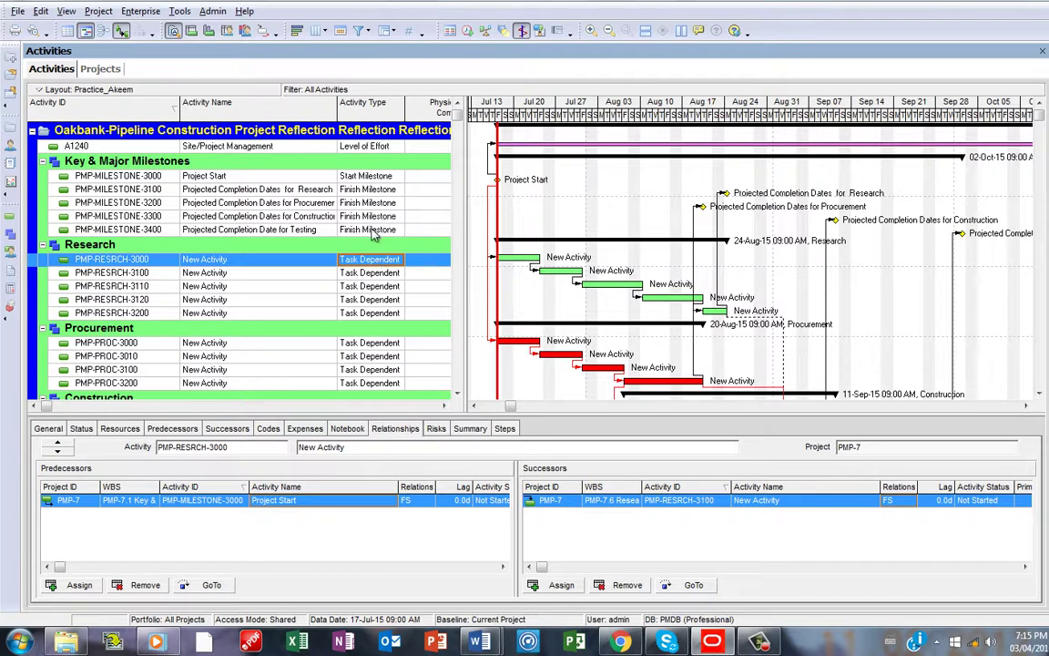
Step: Create a new activity filter and replace '(Untitled Filter)' with the name 'Dangling Task_AA'
click(361, 31)
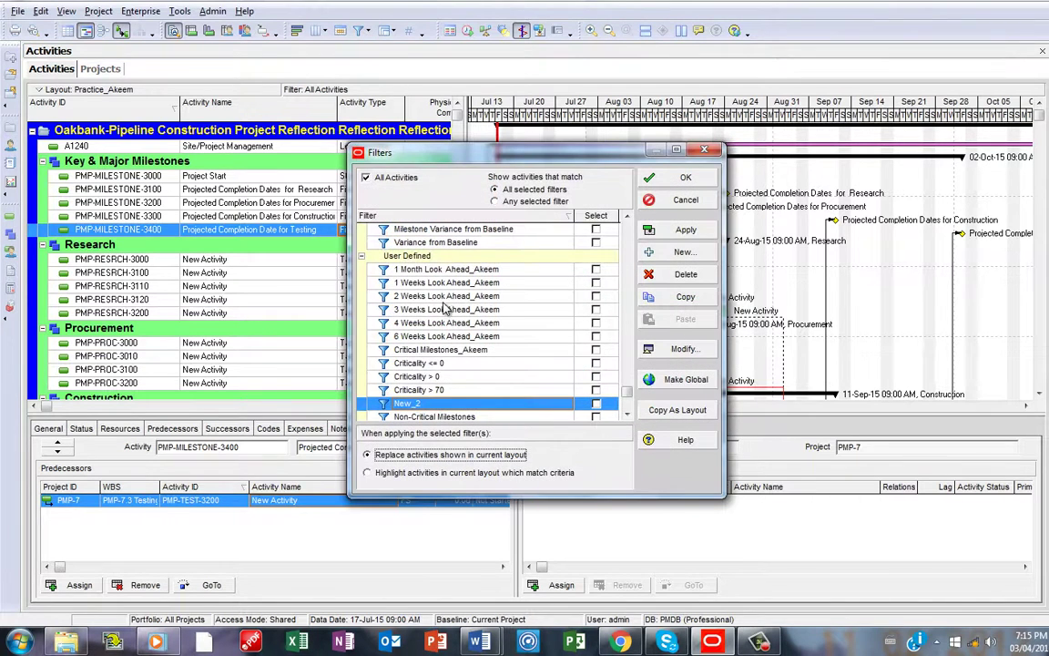
click(683, 255)
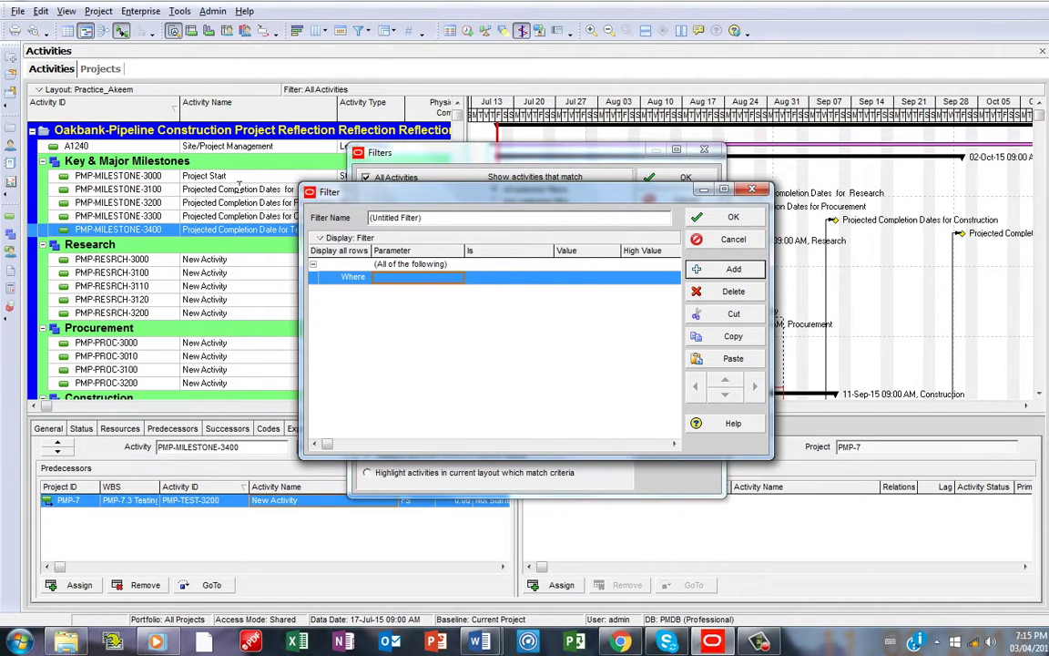
click(394, 217)
drag(443, 217, 284, 196)
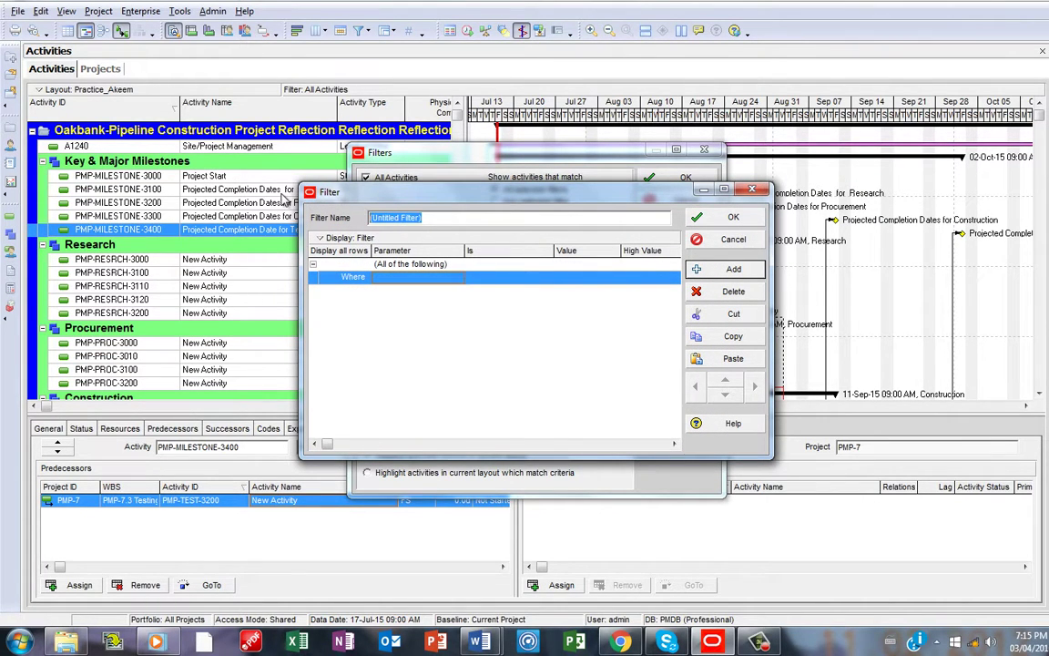
text(Dangi)
text(ing Task_AA)
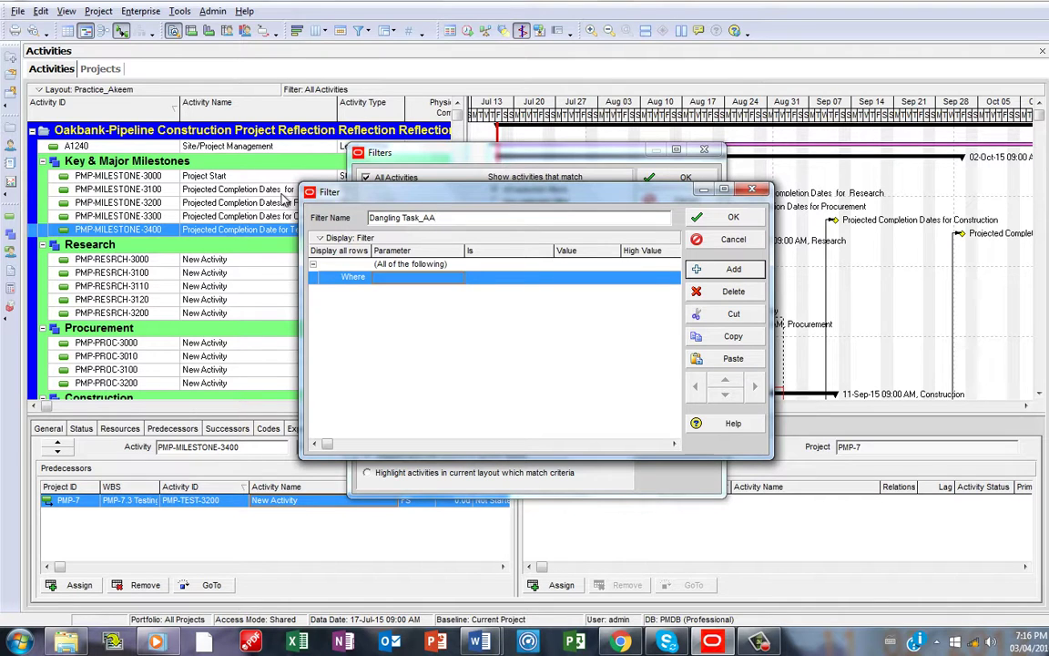
Step: Make the filter match any condition and add a Predecessors equals blank condition
click(385, 282)
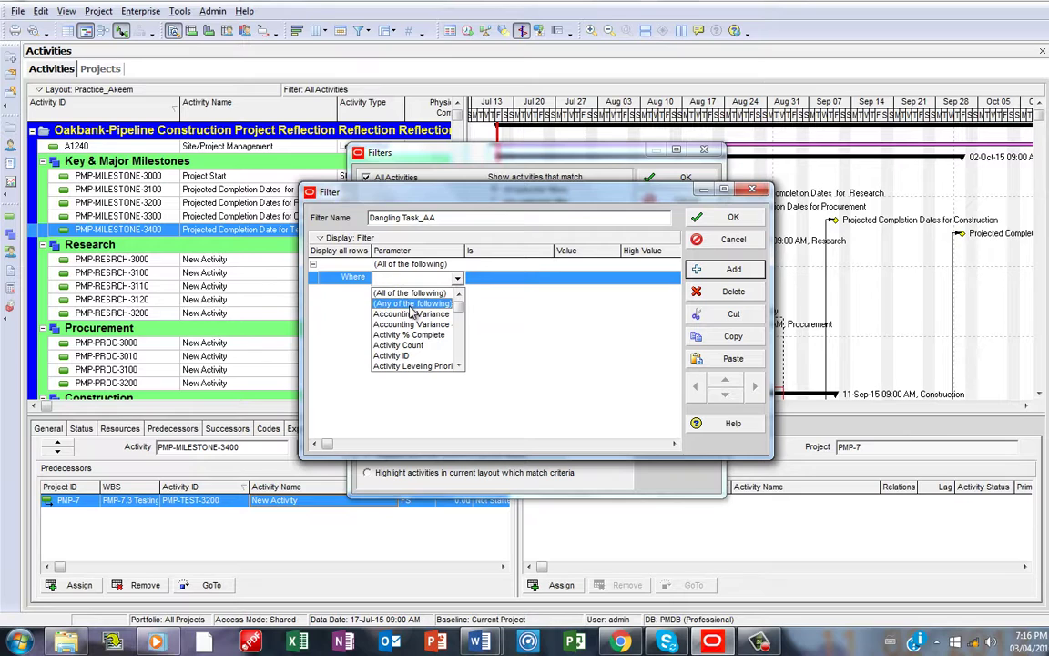
click(409, 304)
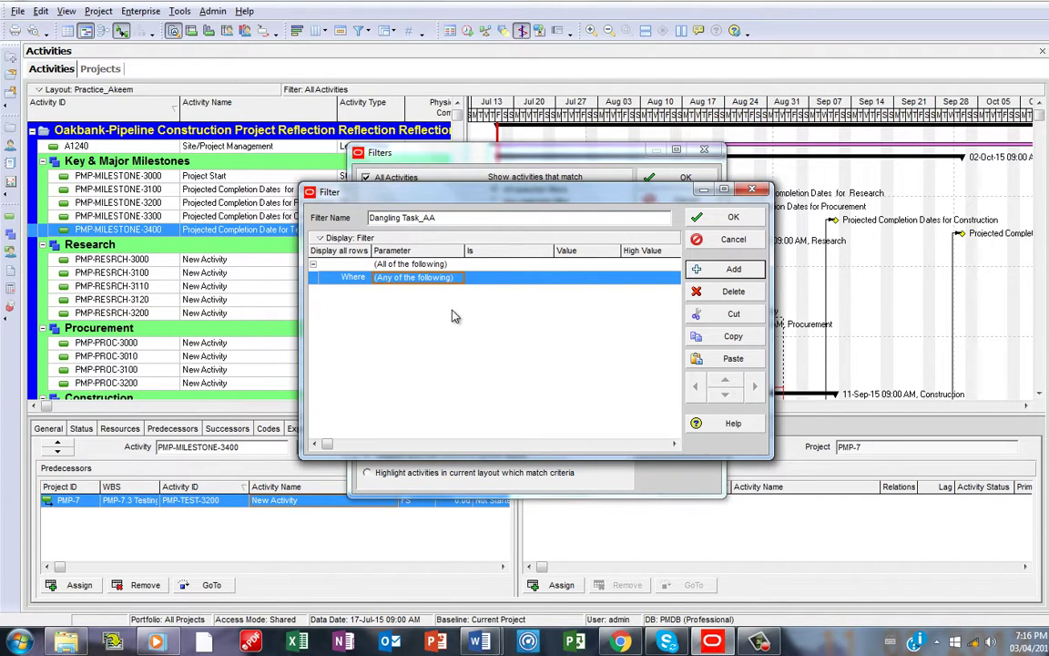
click(734, 269)
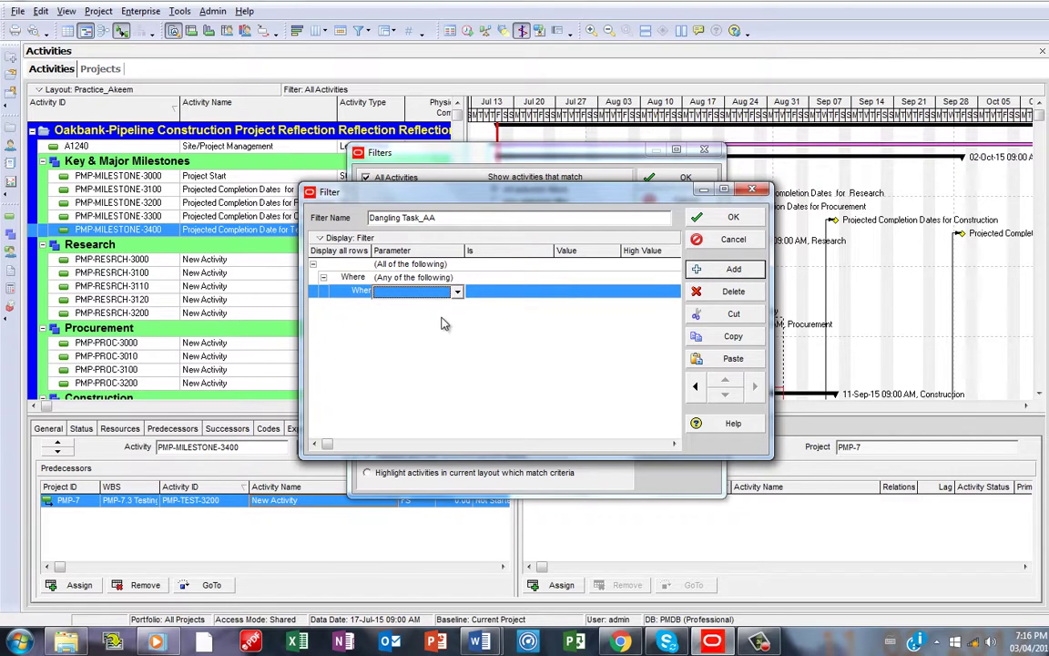
click(414, 290)
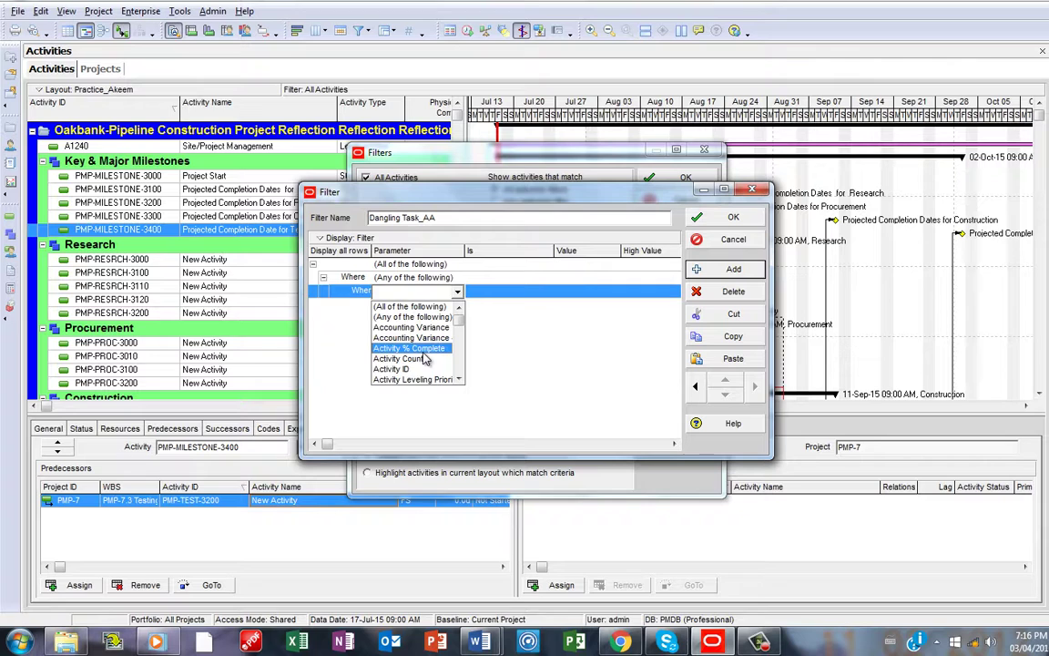
key(p)
click(460, 379)
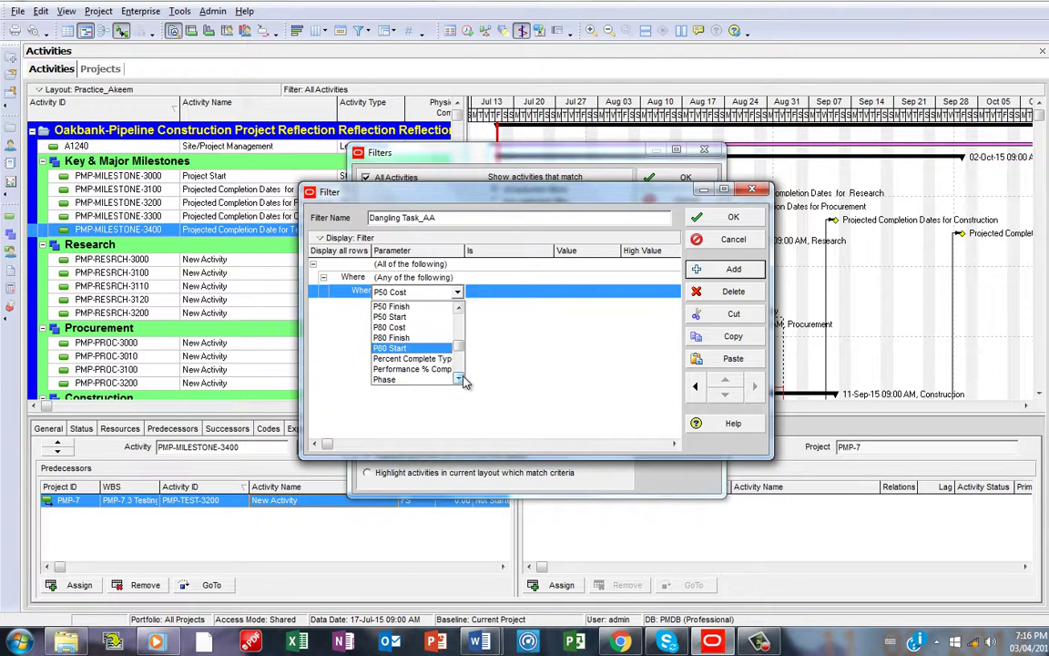
click(460, 380)
click(460, 380)
click(460, 379)
click(460, 379)
click(460, 379)
click(460, 379)
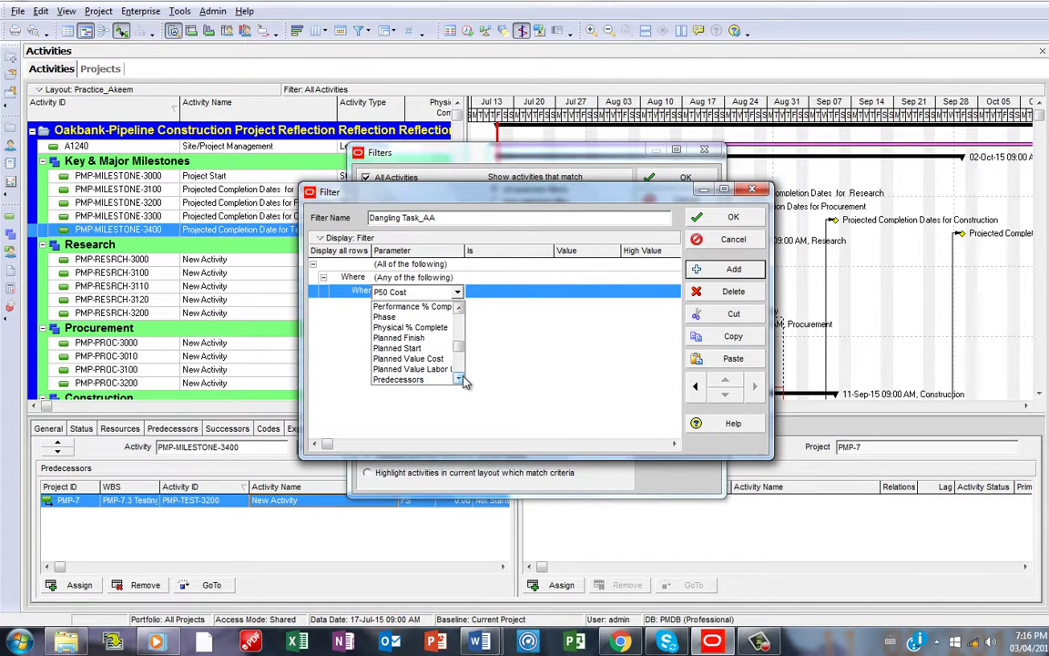
click(460, 379)
click(460, 379)
click(405, 358)
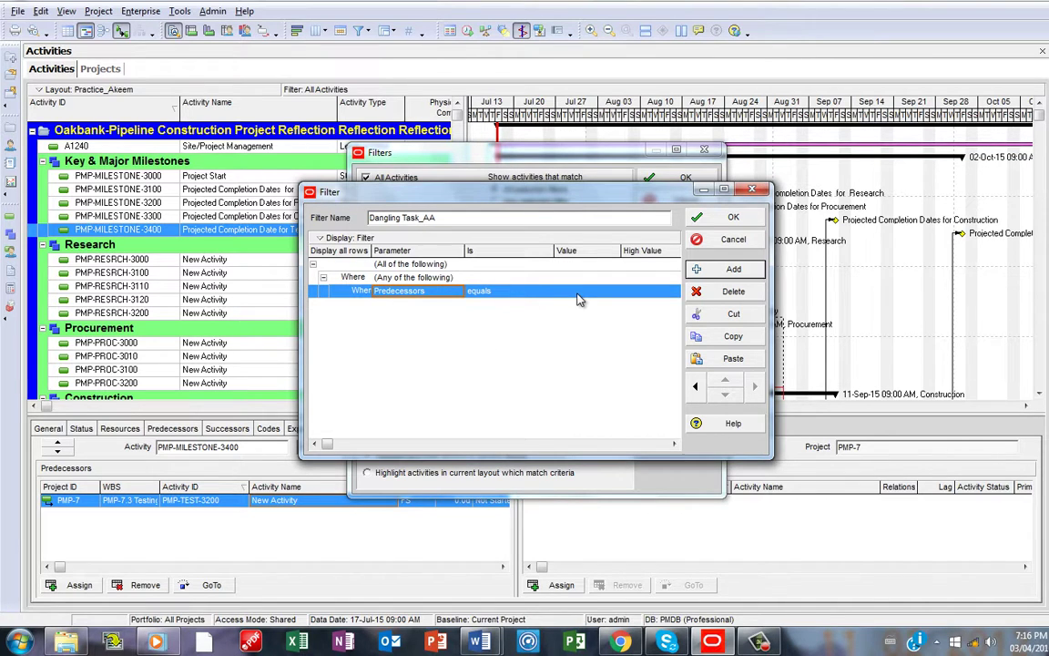
Step: Add an Or condition on Successors equals, leaving its value blank
click(735, 270)
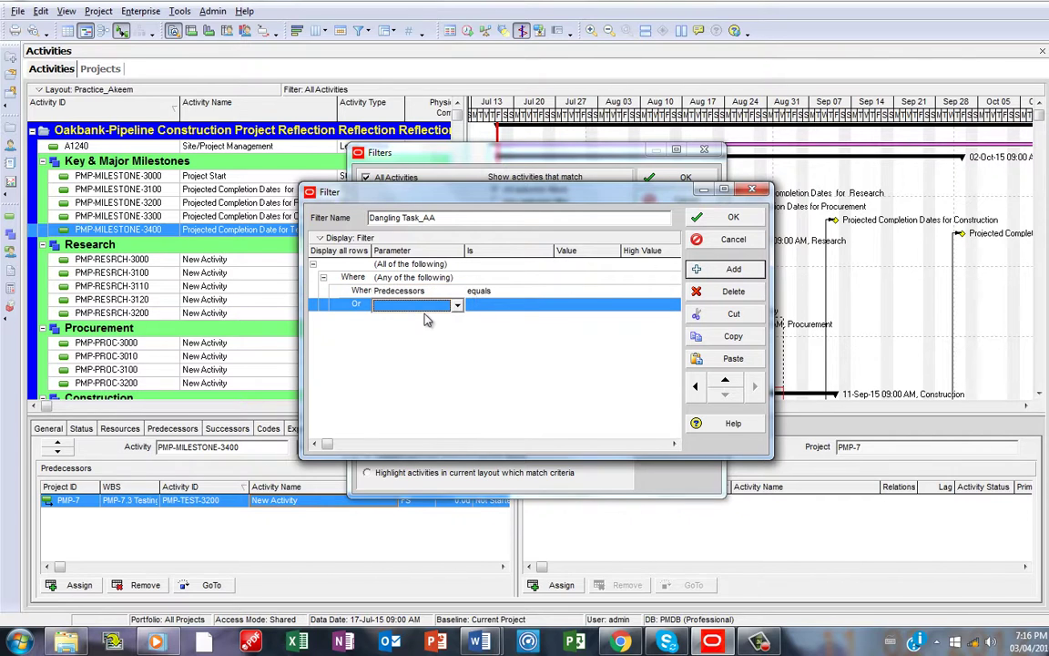
click(455, 310)
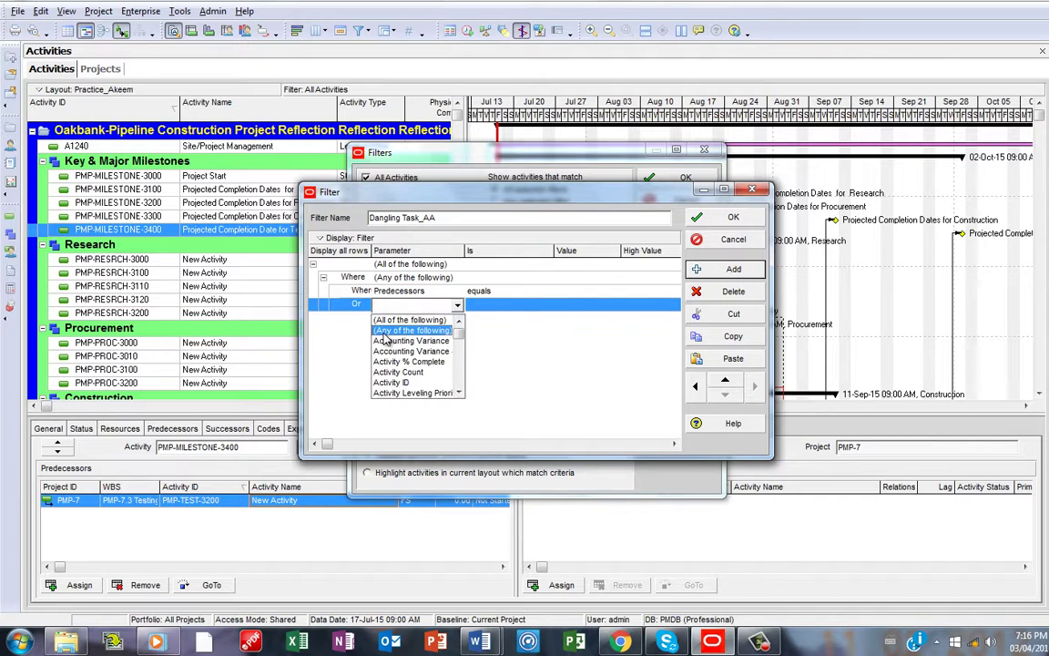
key(s)
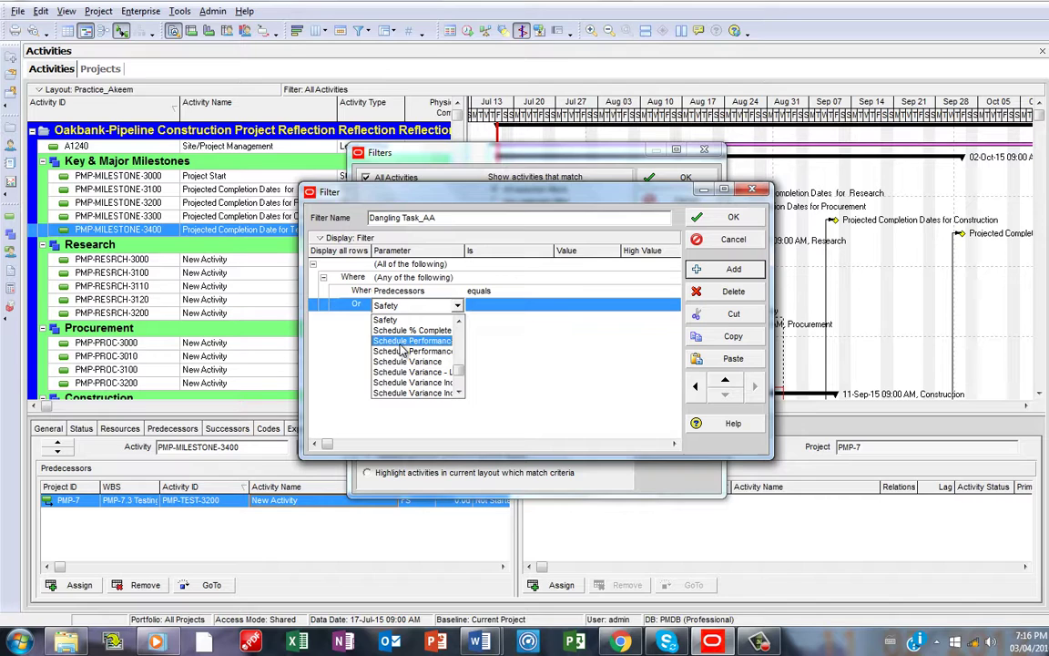
click(458, 393)
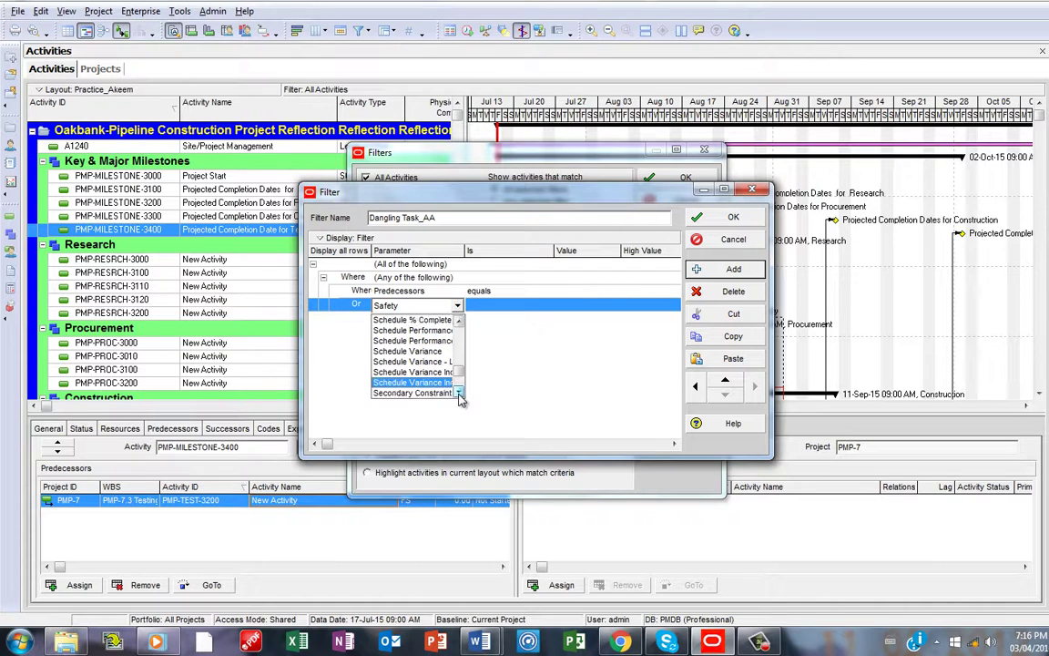
click(458, 393)
click(458, 393)
click(459, 394)
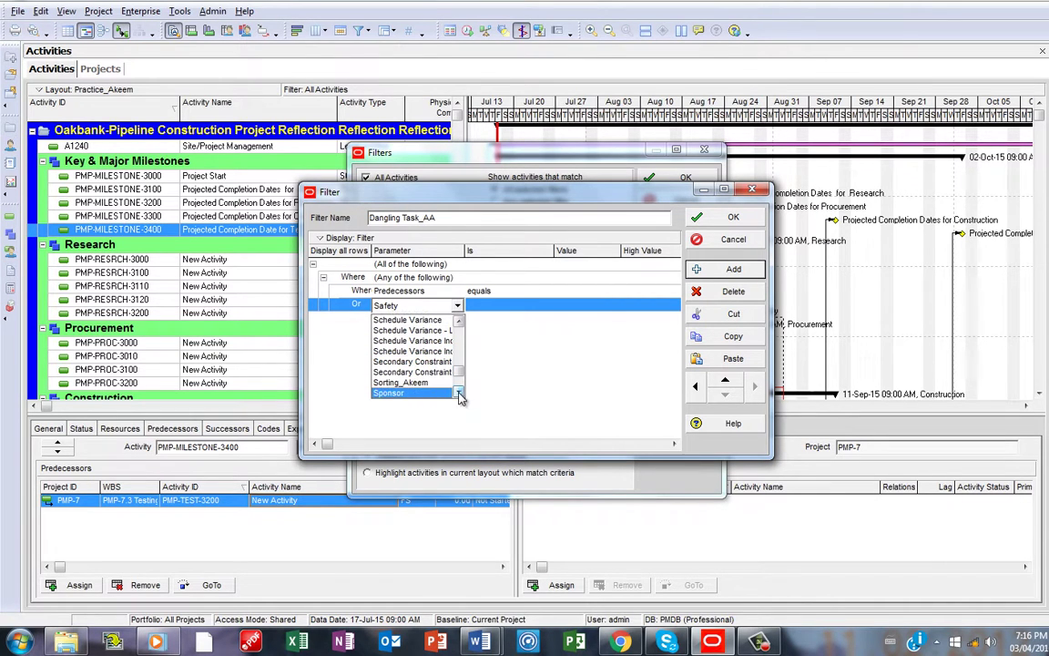
click(459, 393)
click(459, 394)
click(459, 393)
click(459, 393)
click(459, 393)
click(459, 393)
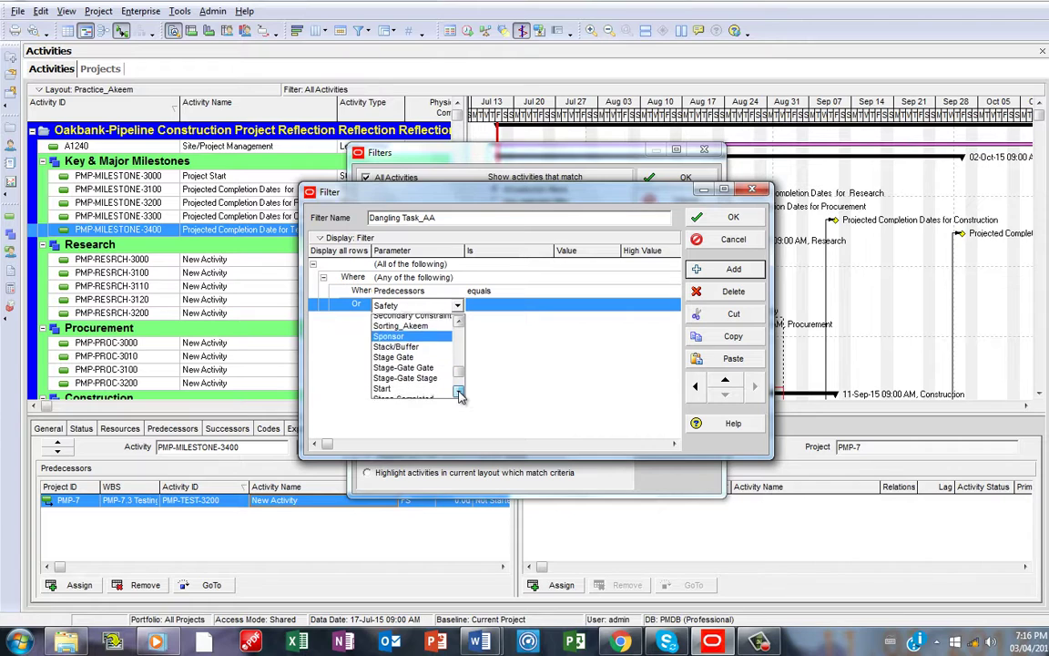
click(459, 394)
click(459, 393)
click(459, 393)
click(459, 394)
click(459, 394)
click(459, 393)
click(459, 393)
click(459, 394)
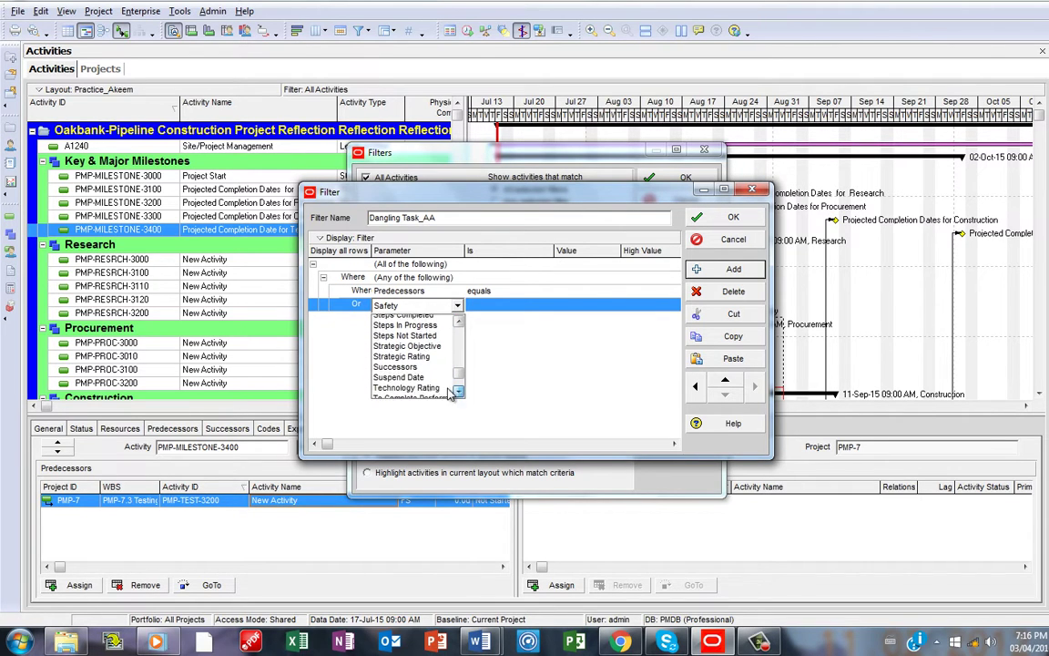
click(459, 394)
click(405, 367)
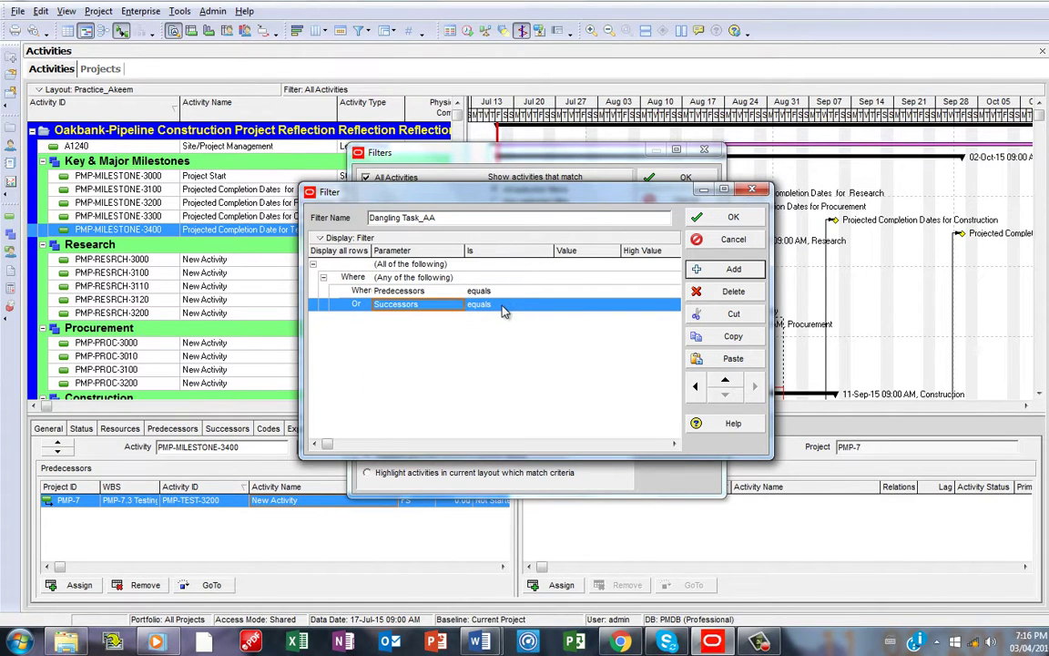
click(557, 305)
Step: Save the Dangling Task_AA filter and apply it to the activity list
click(731, 219)
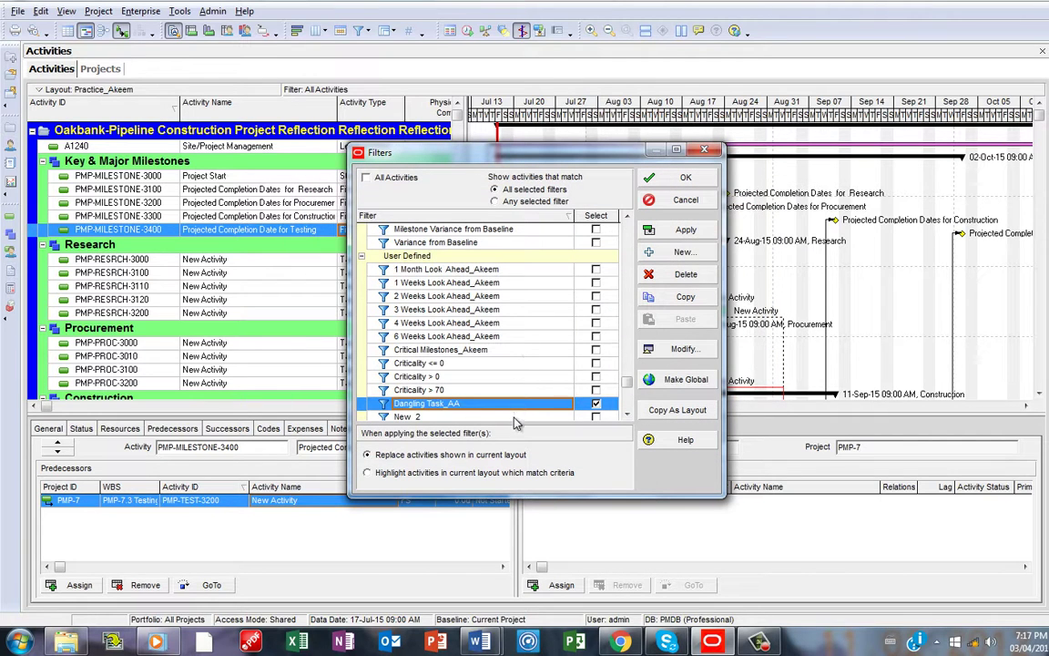
click(690, 231)
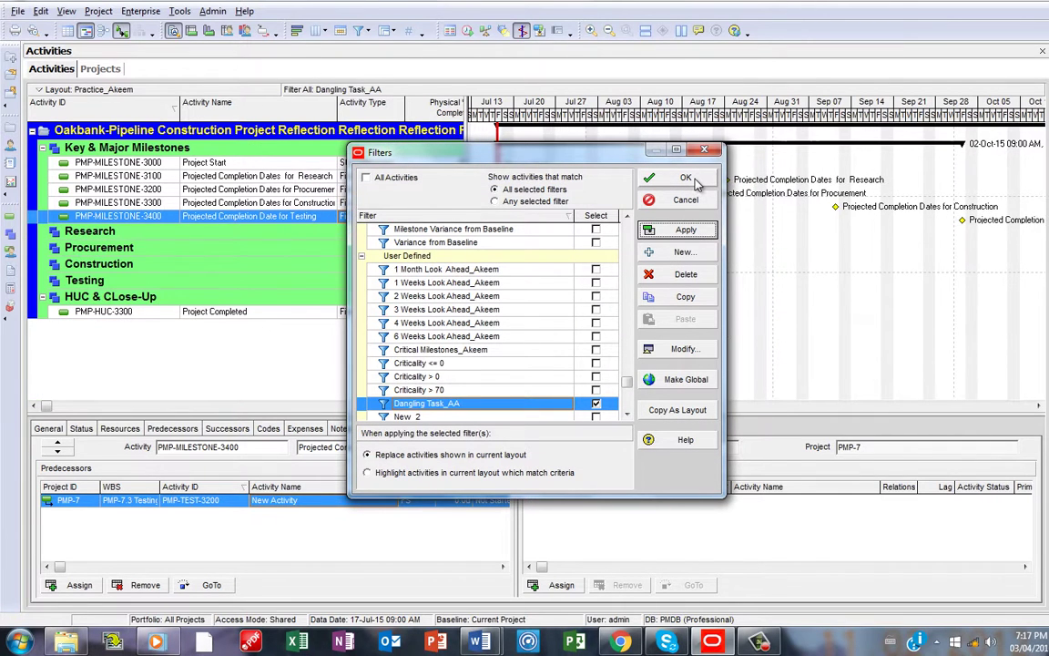
Step: Close the Filters dialog and scroll the Gantt chart across milestones PMP-MILESTONE-3000 to 3400 and PMP-HUC-3300
click(692, 179)
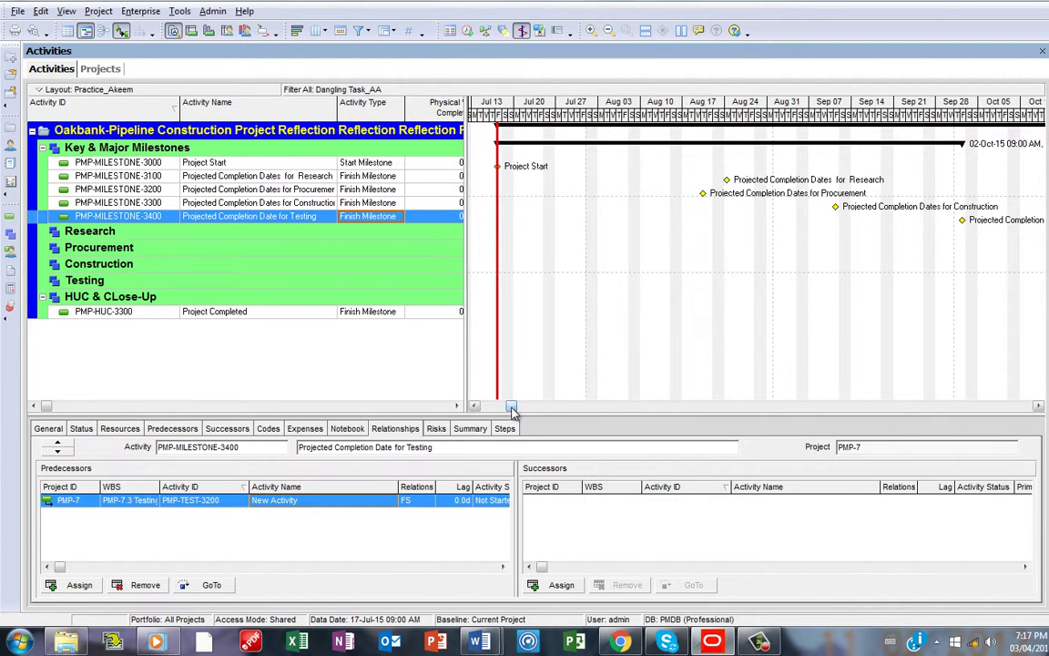
drag(512, 405, 754, 374)
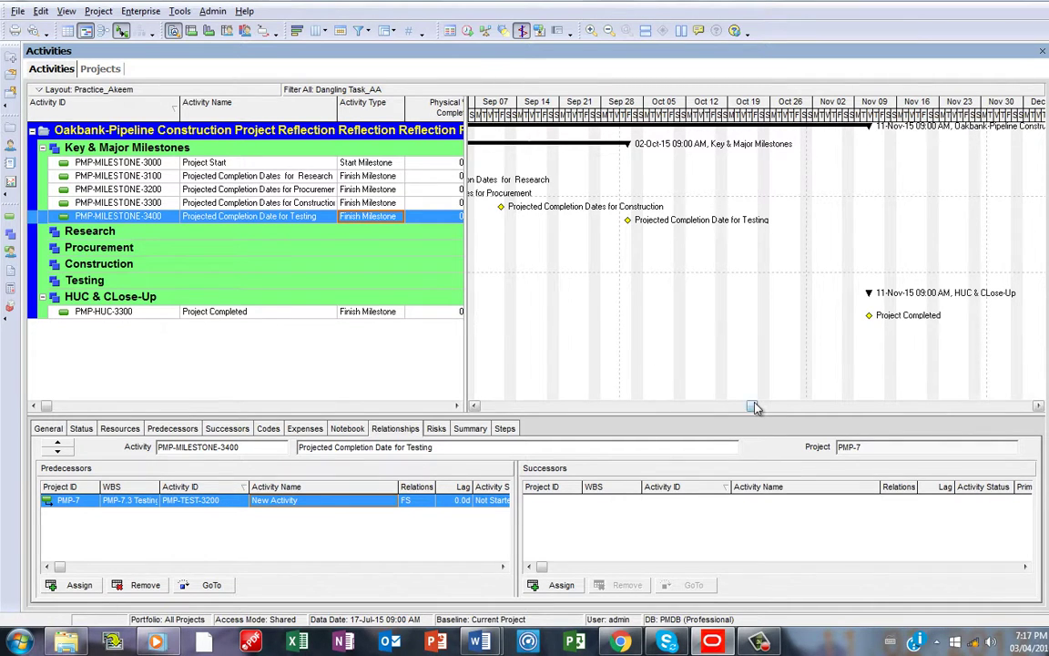
drag(754, 407, 677, 409)
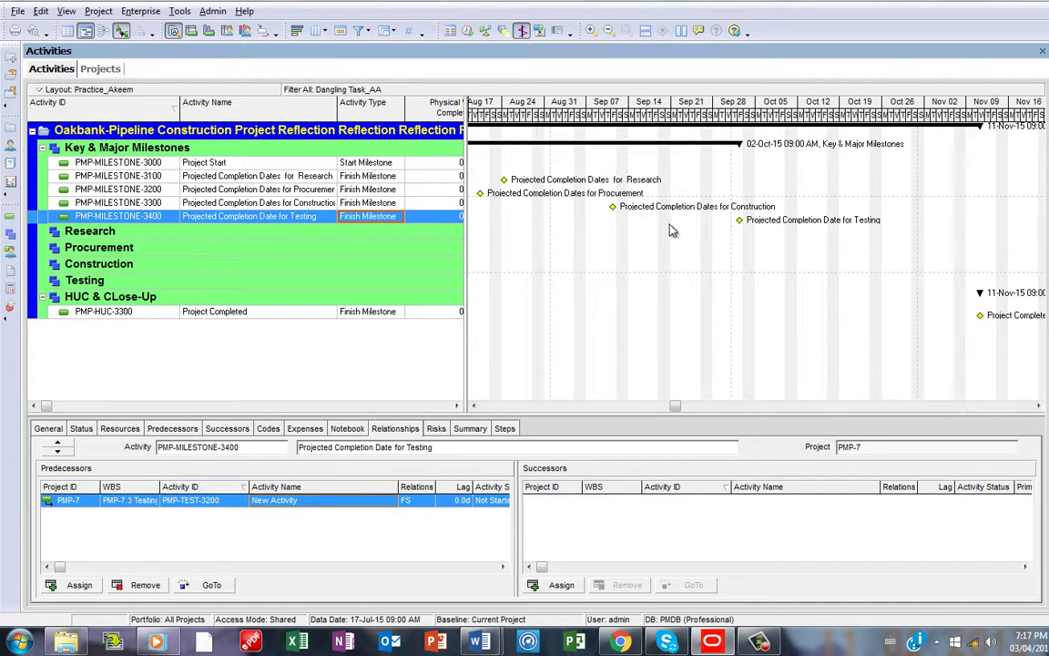
drag(675, 407, 657, 406)
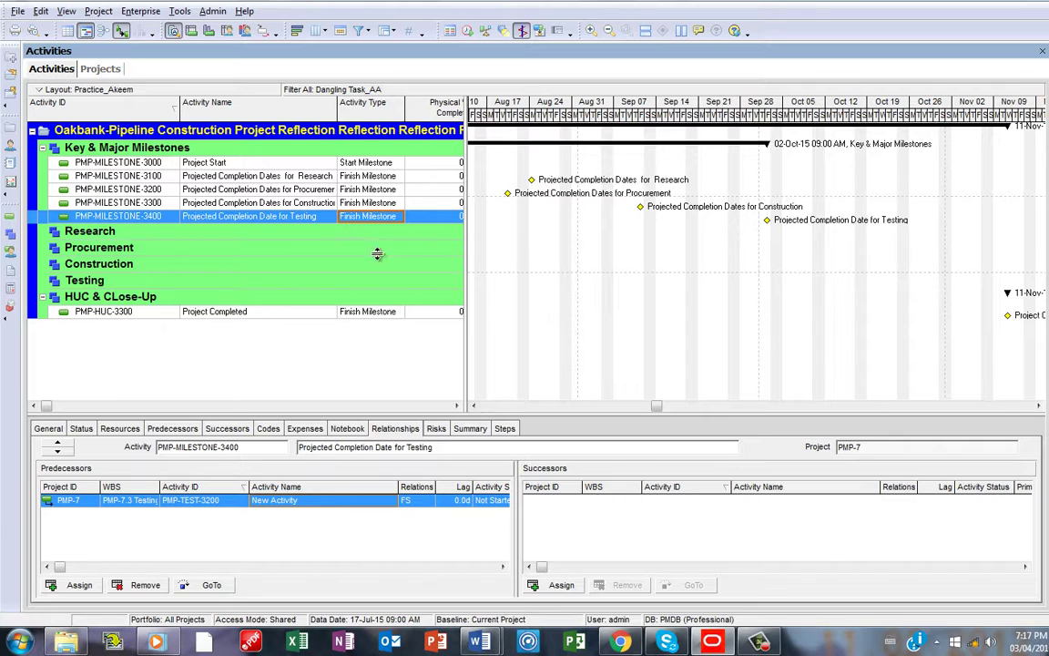
Step: Check the filtered milestones' relationships, ending with the Project Start milestone
click(378, 193)
click(344, 177)
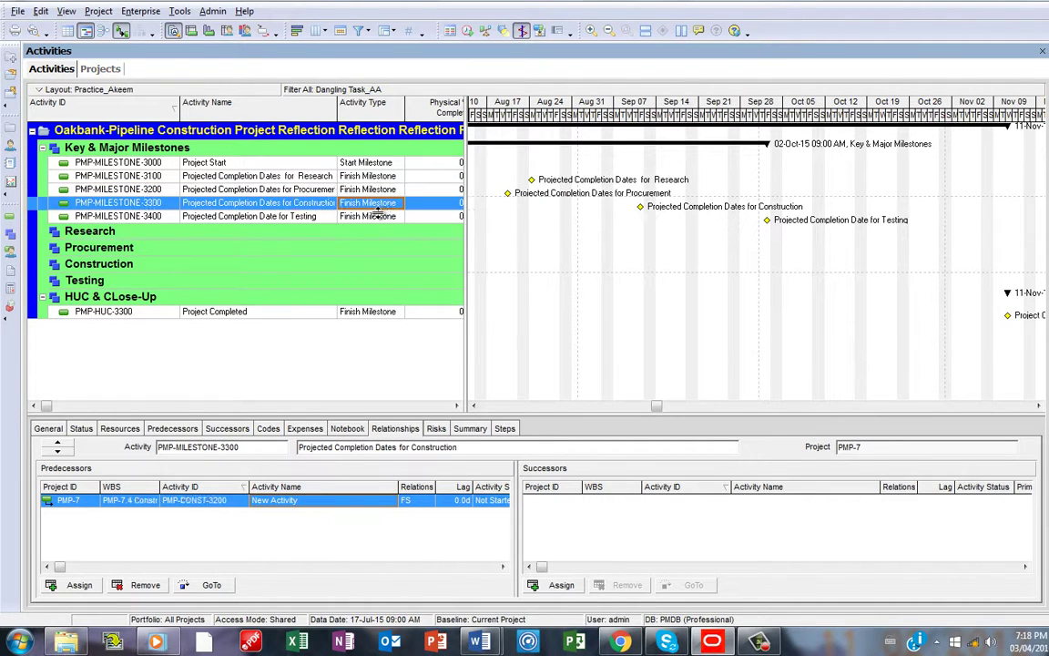
click(341, 190)
click(377, 175)
click(345, 163)
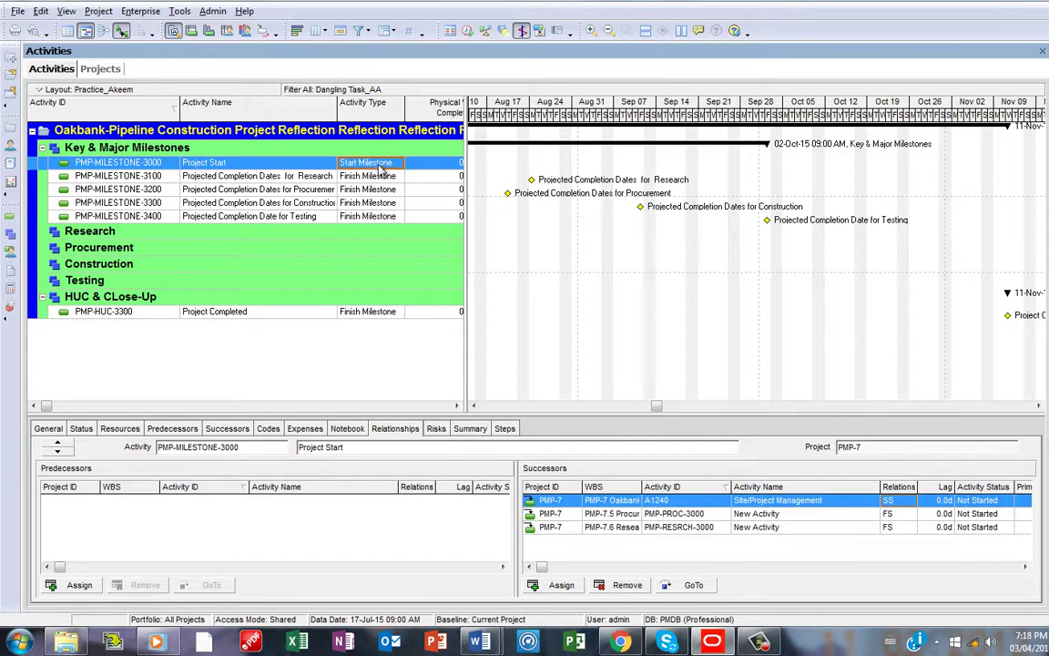
Step: Turn off Dangling Task_AA, switch to All Activities, and scroll the restored full schedule
click(361, 31)
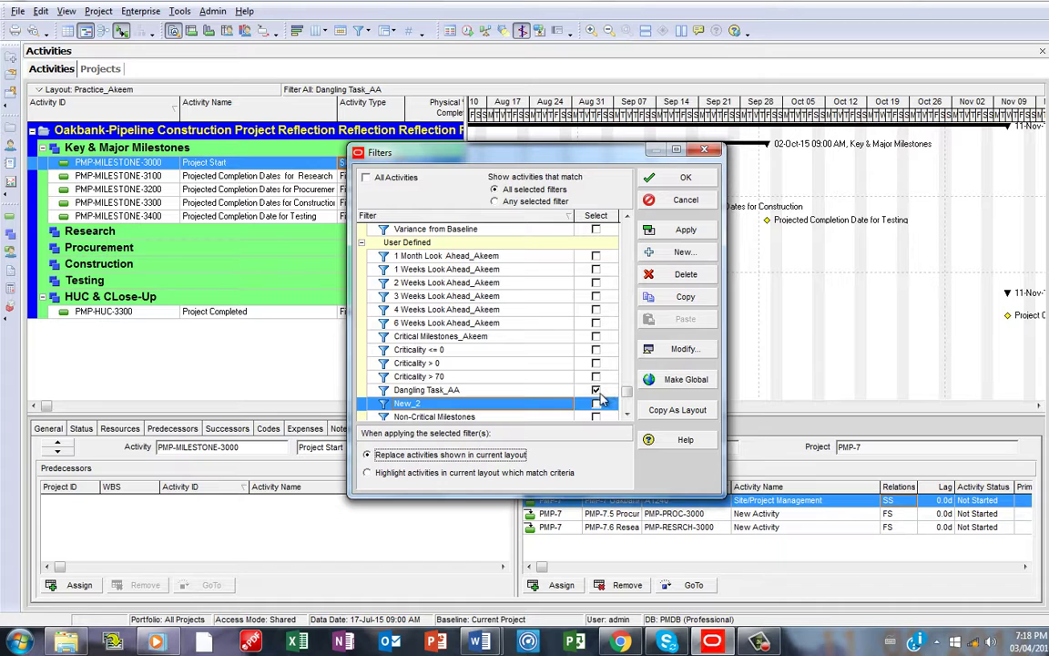
click(596, 390)
click(686, 229)
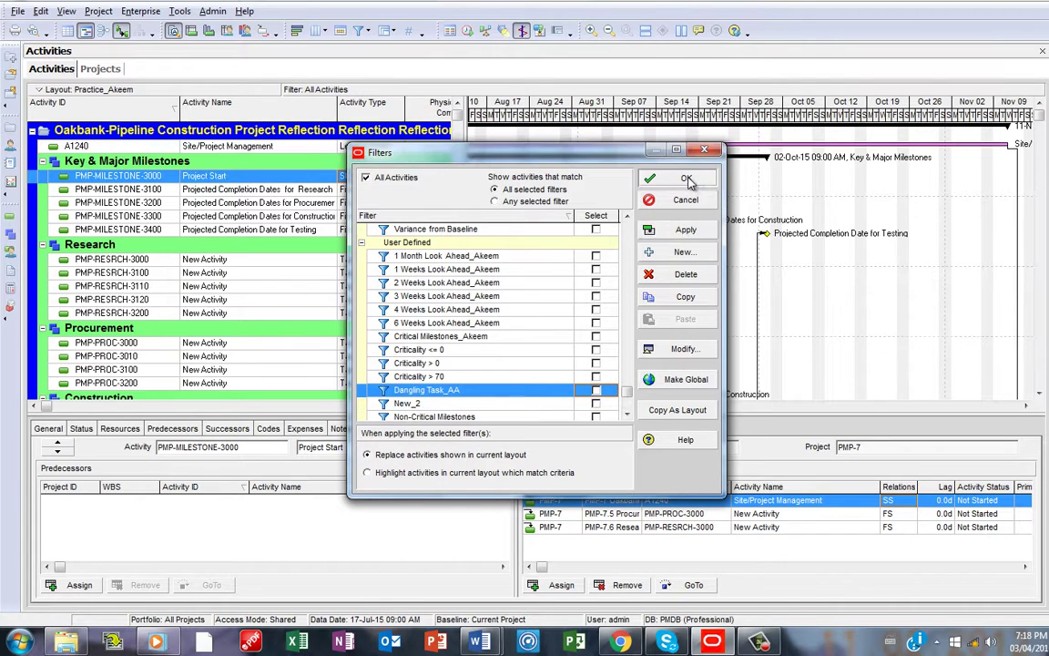
click(685, 178)
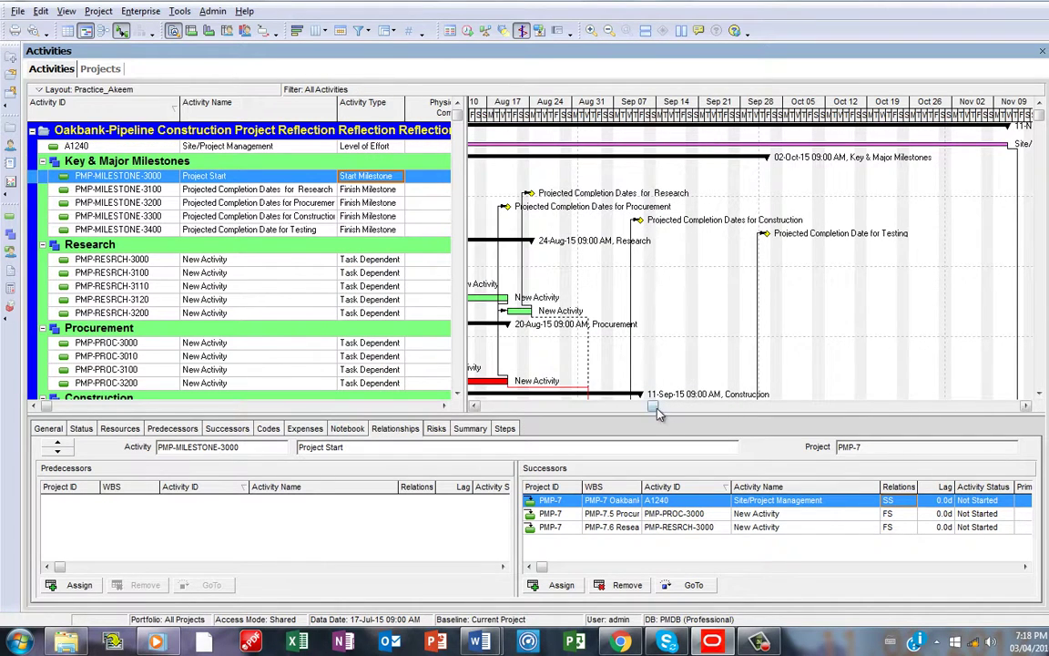
drag(653, 410, 632, 409)
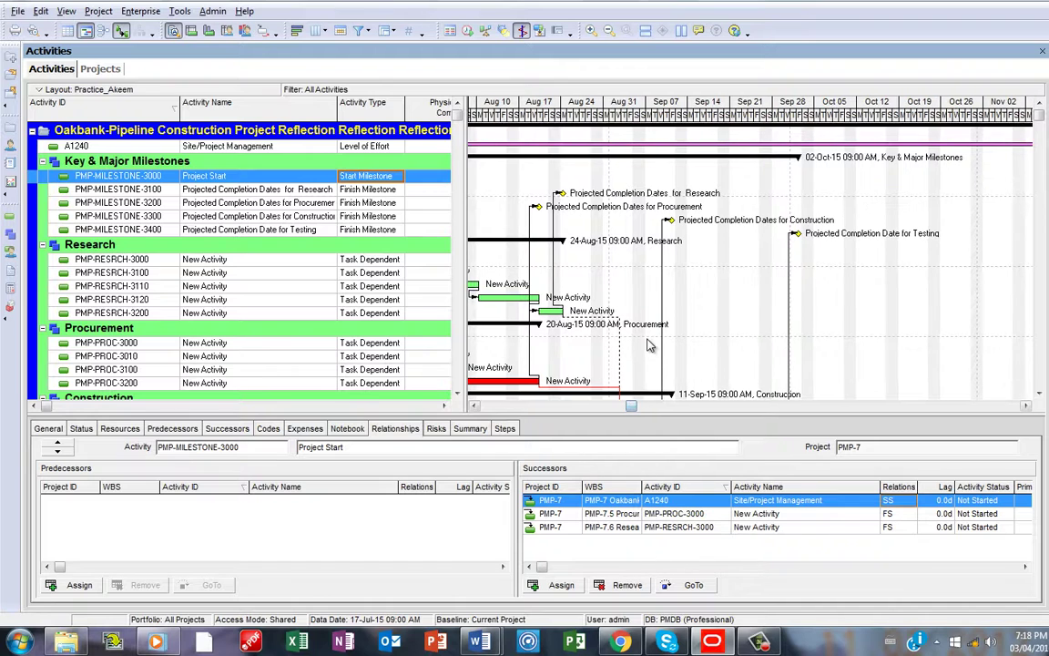
scroll(650, 345, down, 1)
scroll(649, 345, up, 2)
scroll(629, 336, down, 2)
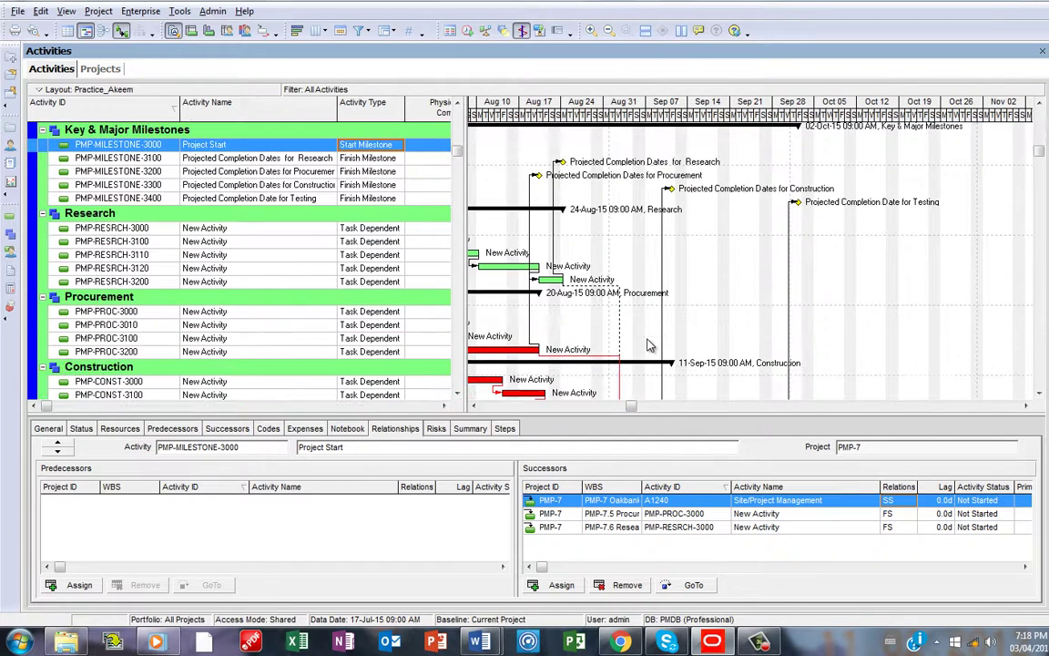
scroll(605, 302, down, 1)
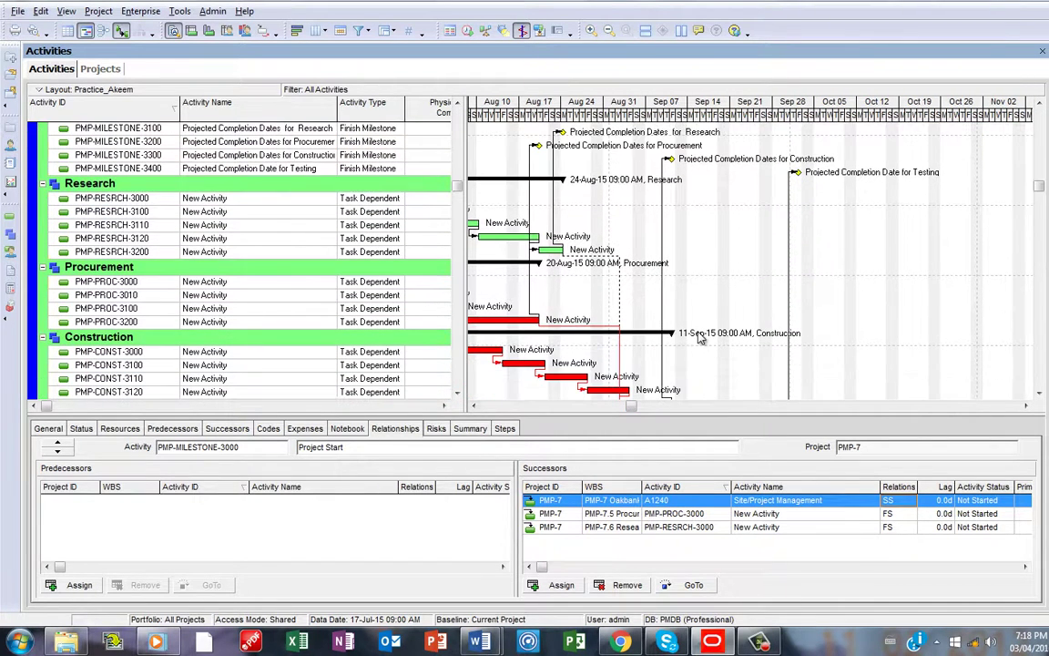